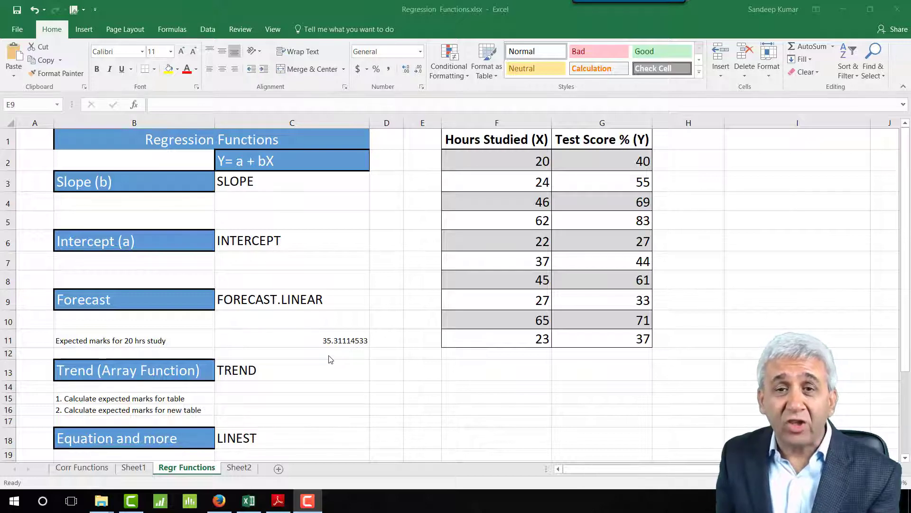
Insert a markers-only scatter chart from the Hours Studied and Test Score data in F1:G11
click(278, 161)
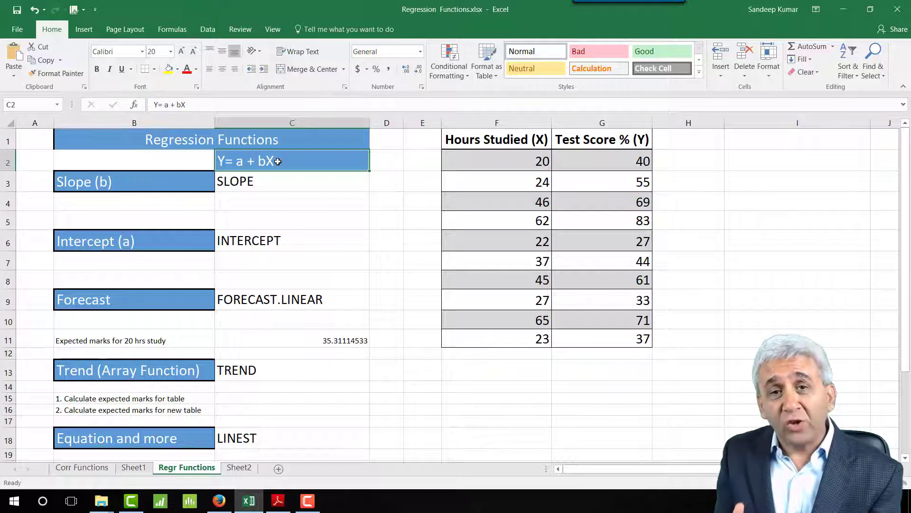
click(508, 142)
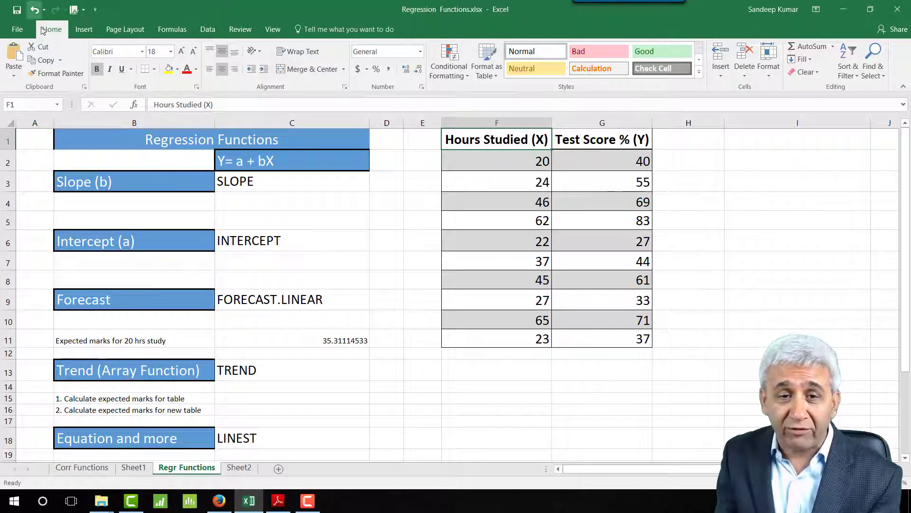
click(87, 30)
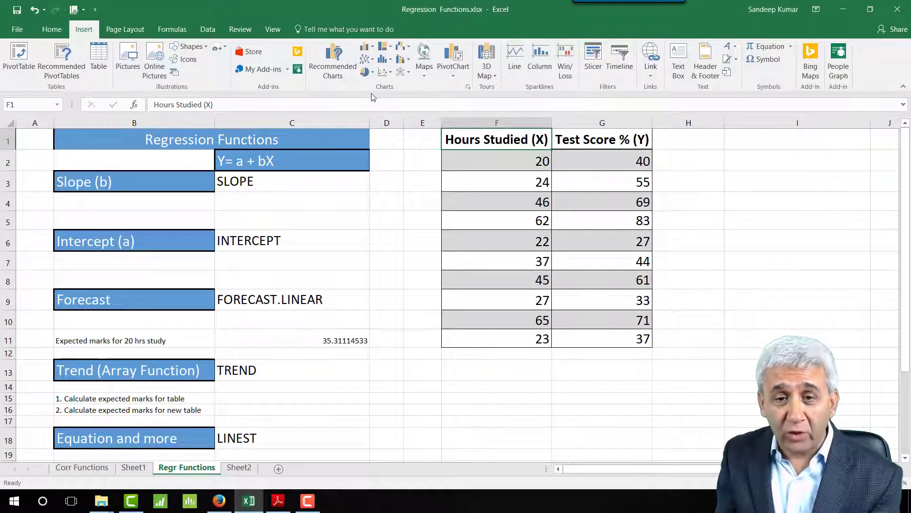
drag(493, 142, 585, 335)
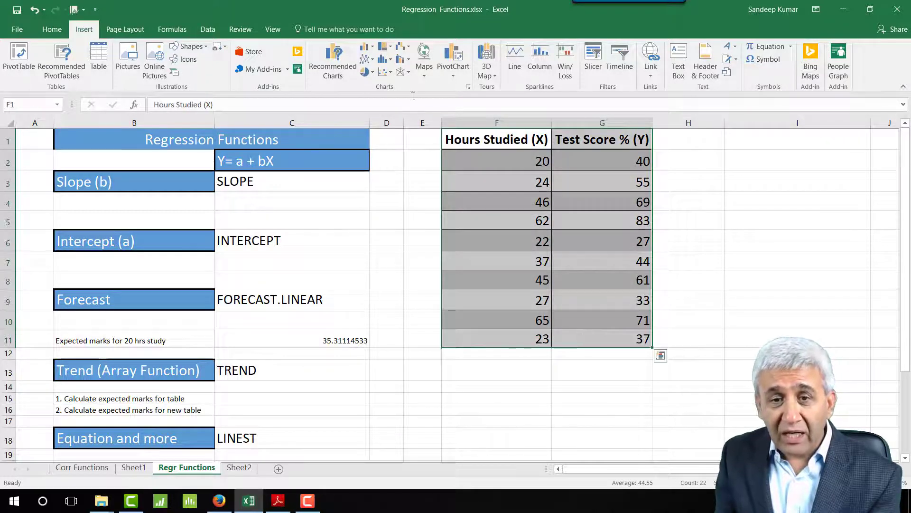
click(390, 71)
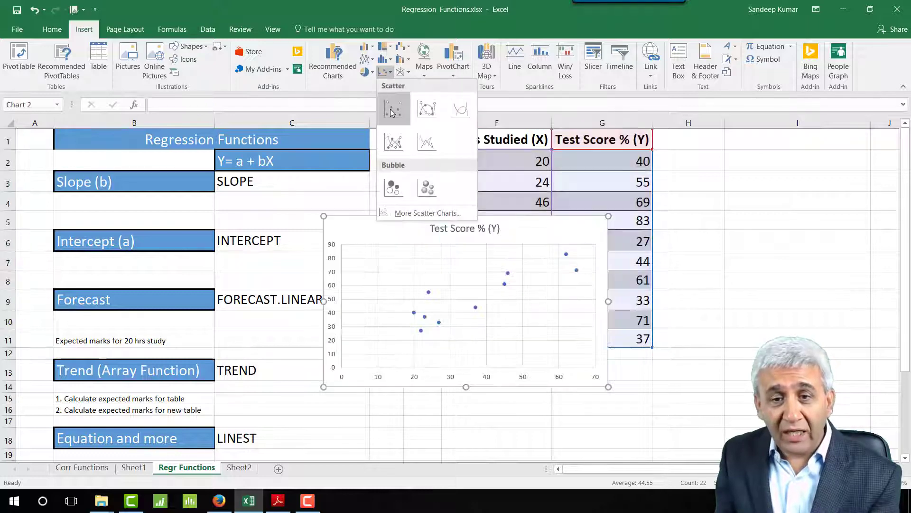
click(392, 110)
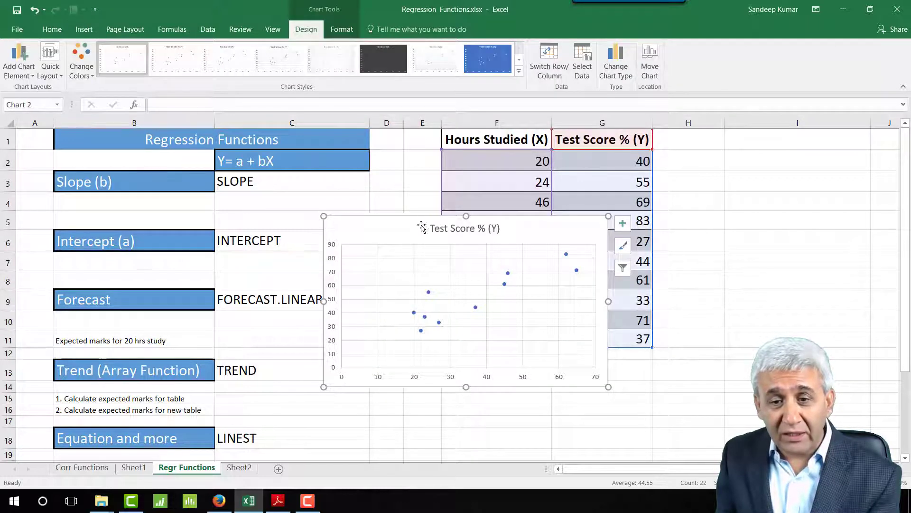
Move the scatter chart directly below the Hours Studied and Test Score table
drag(422, 227, 493, 356)
scroll(505, 322, down, 3)
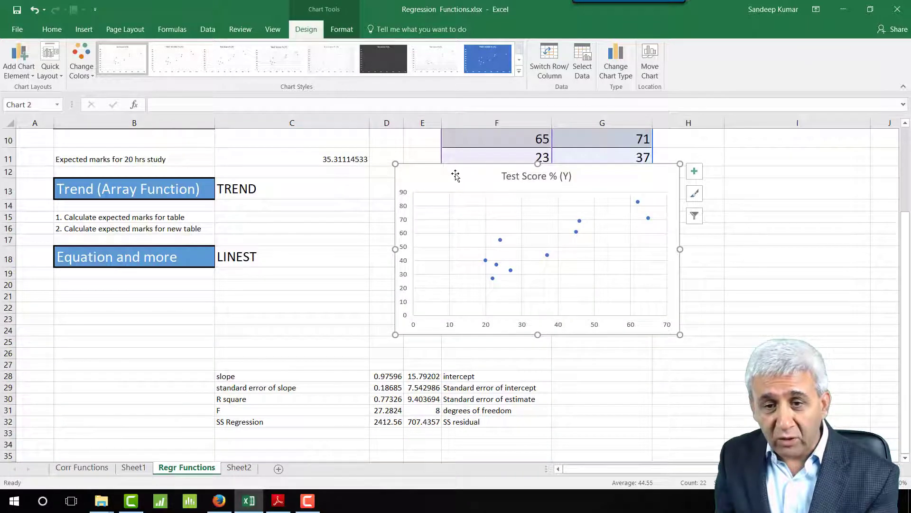
mouse_move(455, 175)
mouse_down()
mouse_move(458, 189)
mouse_move(451, 182)
mouse_up()
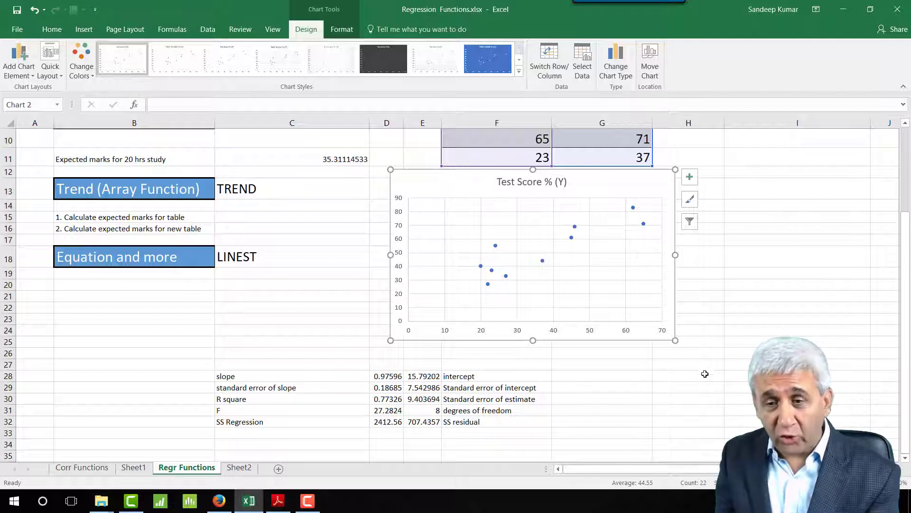
Add a linear trendline to the scatter chart and display its equation and R-squared value on the chart
click(691, 178)
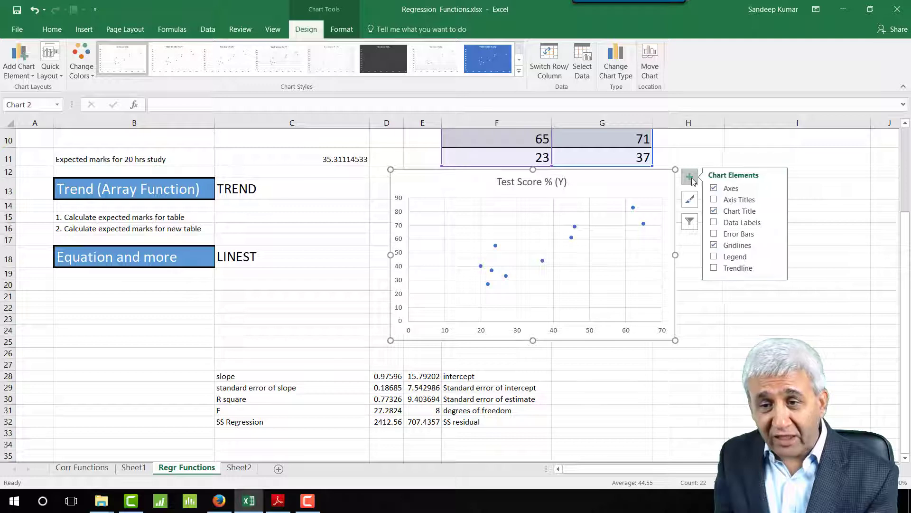
click(741, 269)
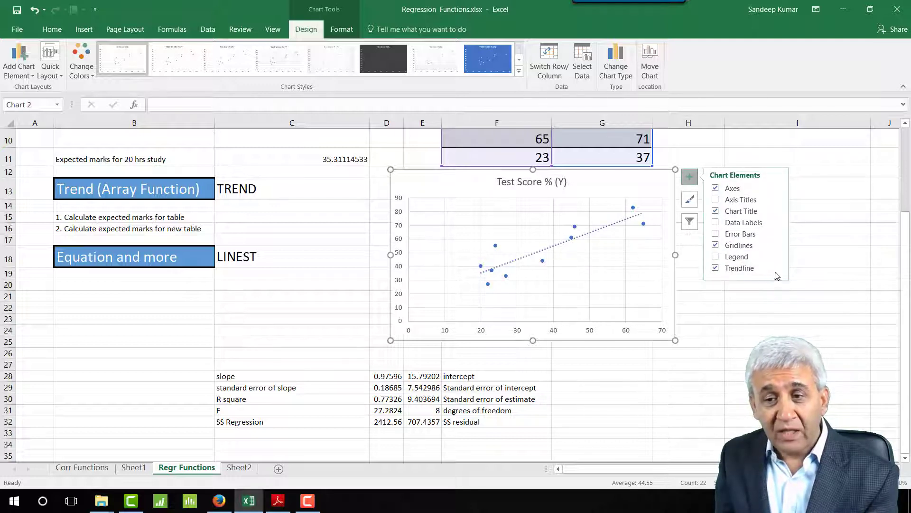
click(777, 268)
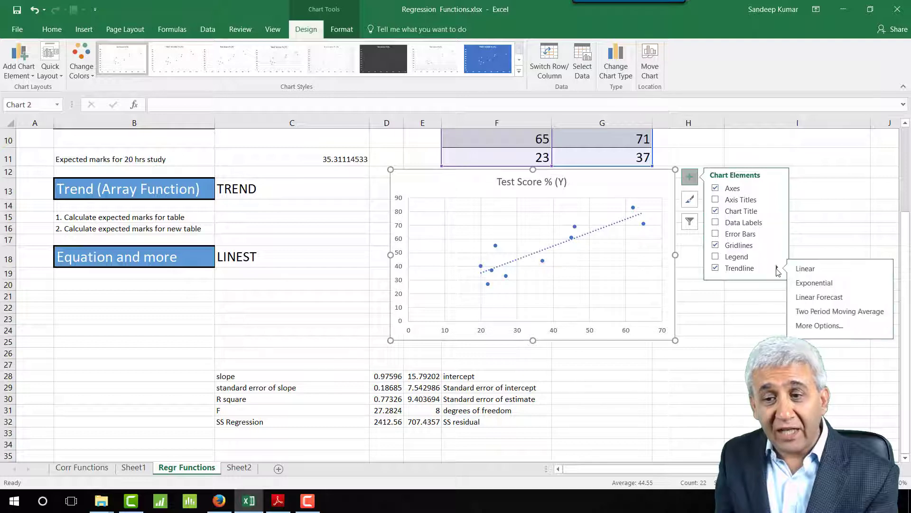
click(812, 270)
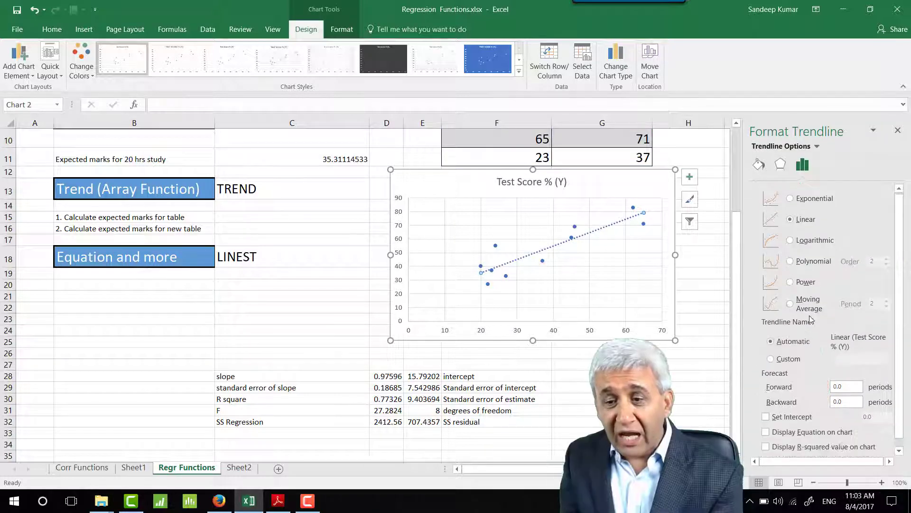
click(813, 432)
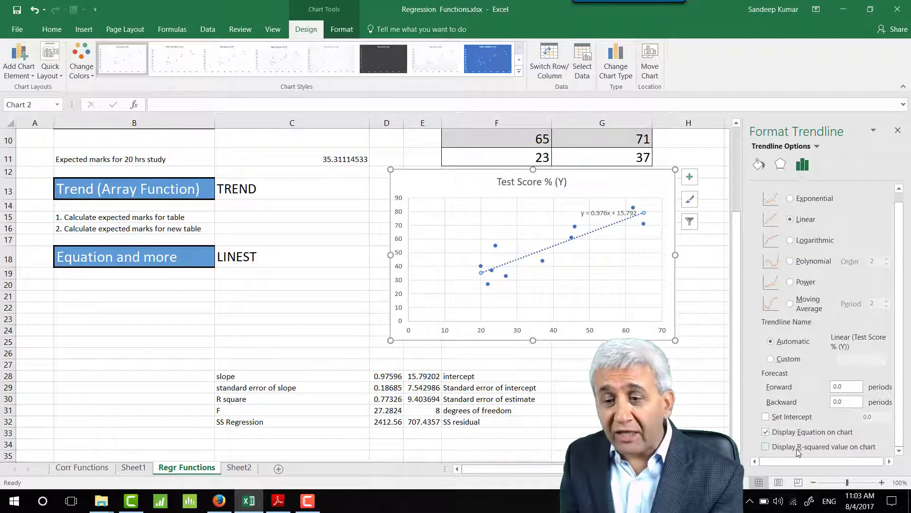
click(794, 450)
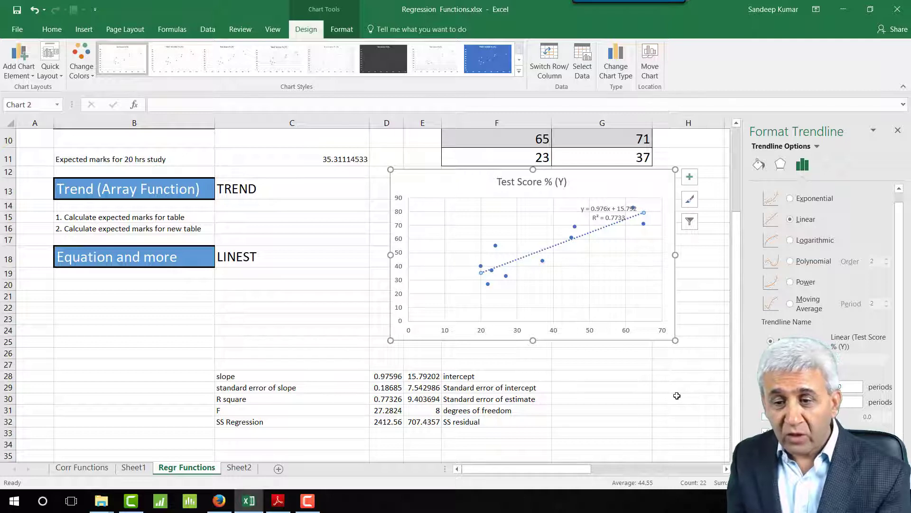
click(898, 130)
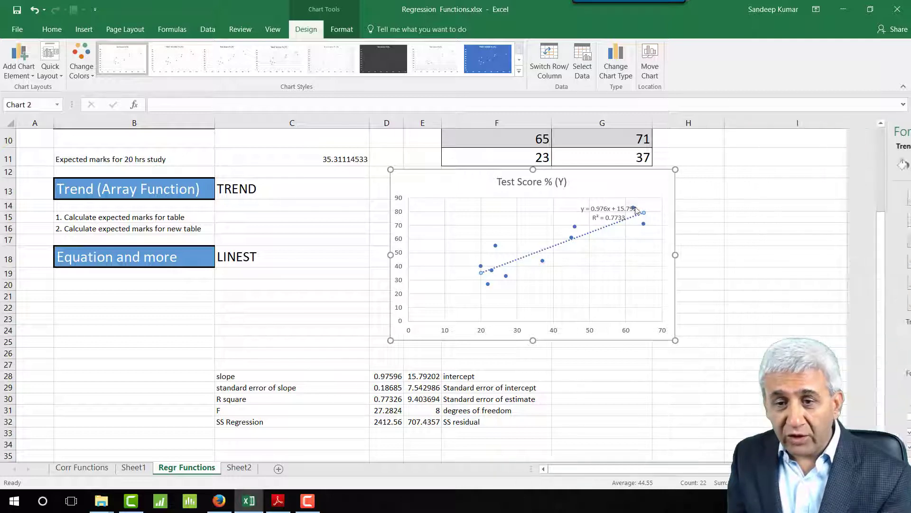
Move the trendline equation label off the data points to the chart's upper-left area, beside the chart title
click(601, 209)
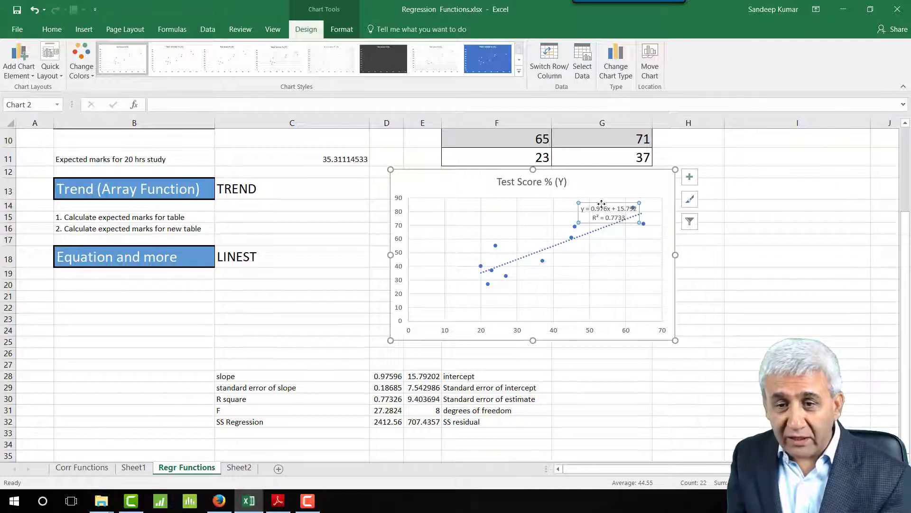
drag(602, 204, 444, 177)
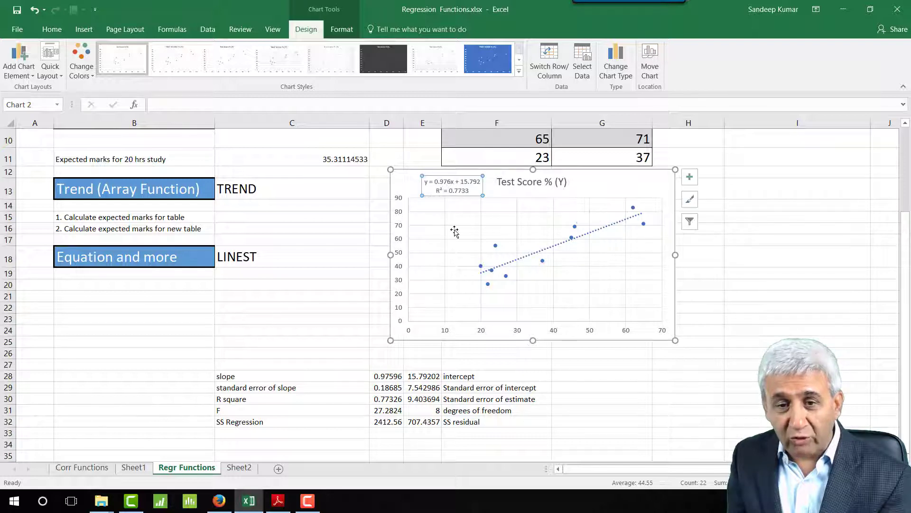
click(455, 232)
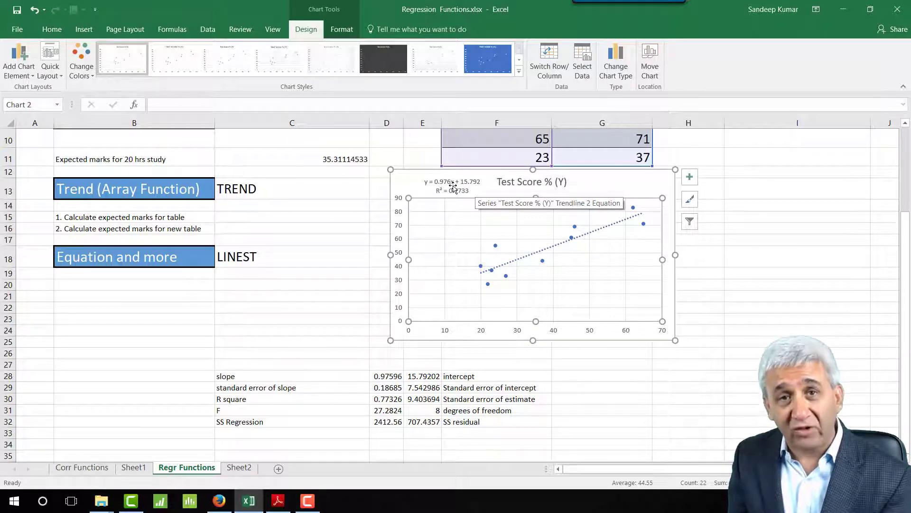
Calculate the slope in C4 with the SLOPE function, using G2:G11 as known y's and F2:F11 as known x's
scroll(316, 264, up, 3)
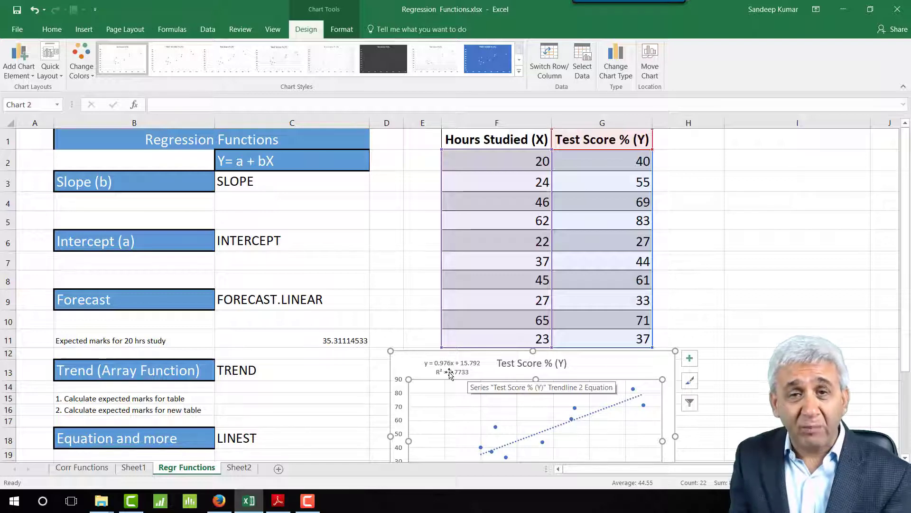
click(153, 190)
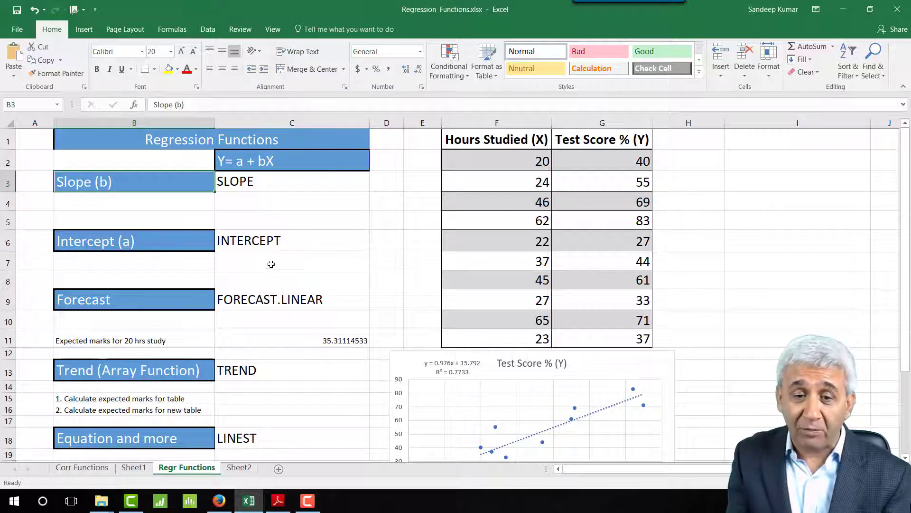
click(291, 204)
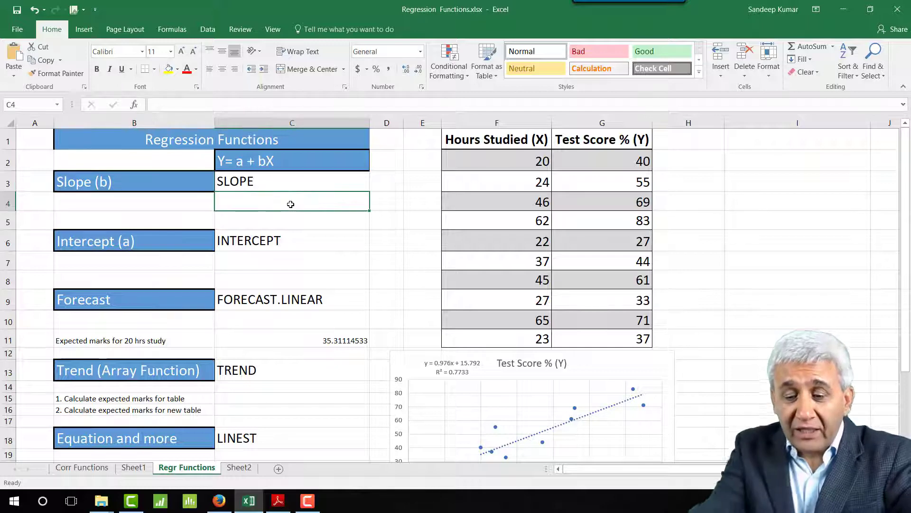
text(=)
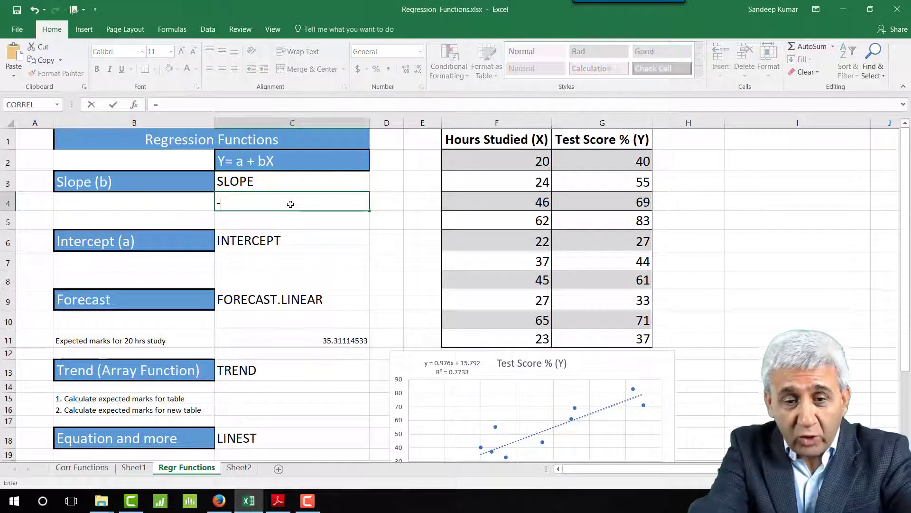
text(slope)
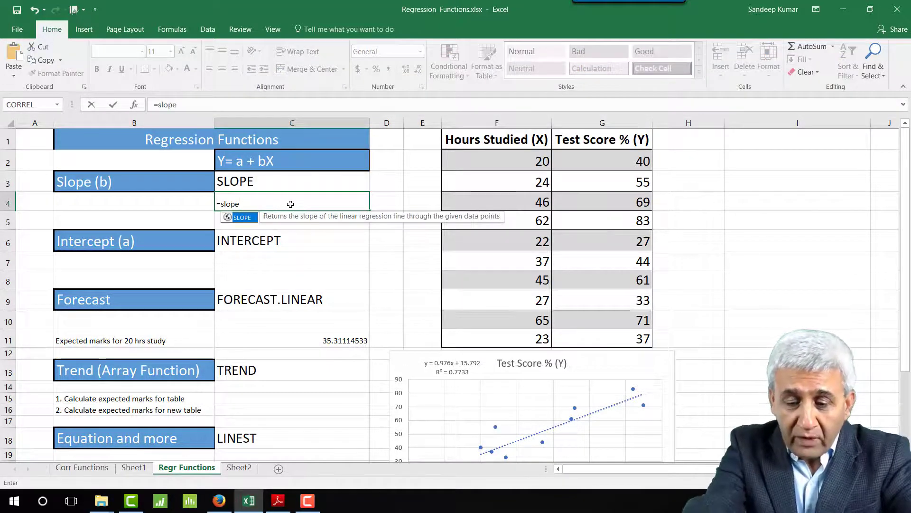
text(()
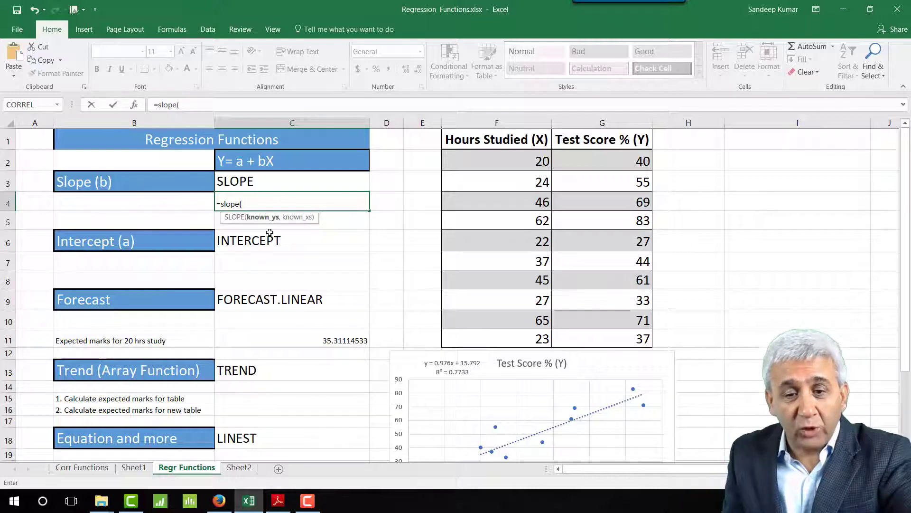
drag(624, 161, 611, 333)
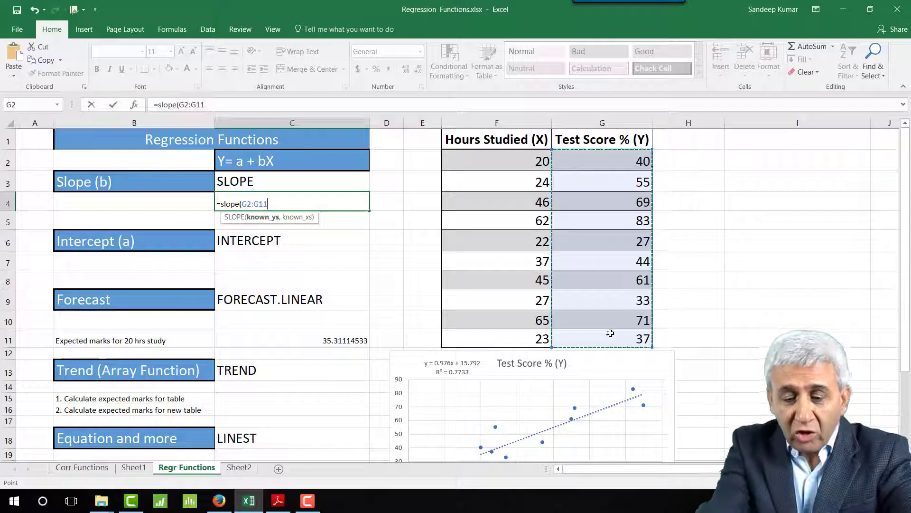
text(,)
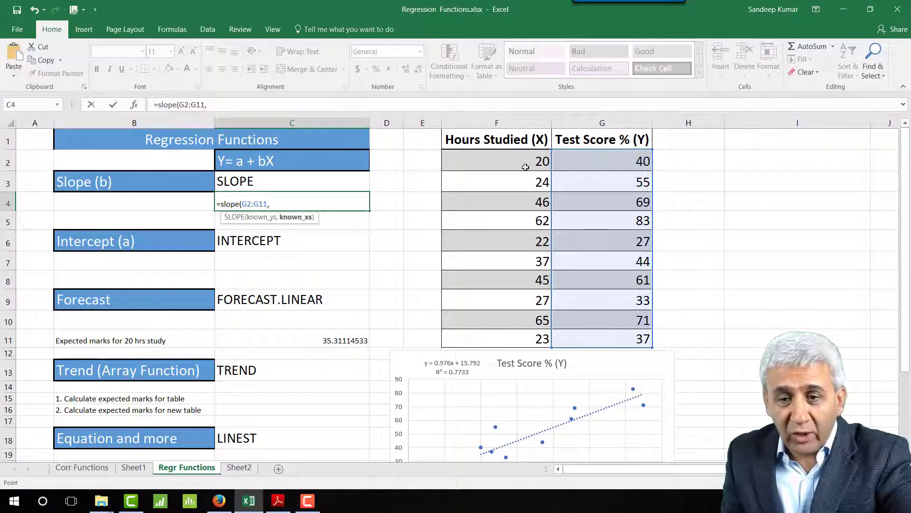
drag(526, 167, 509, 338)
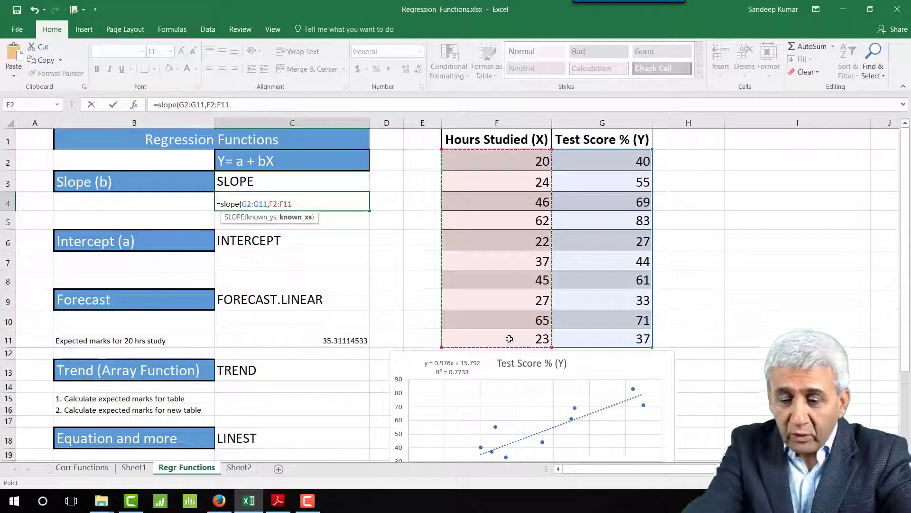
key(Return)
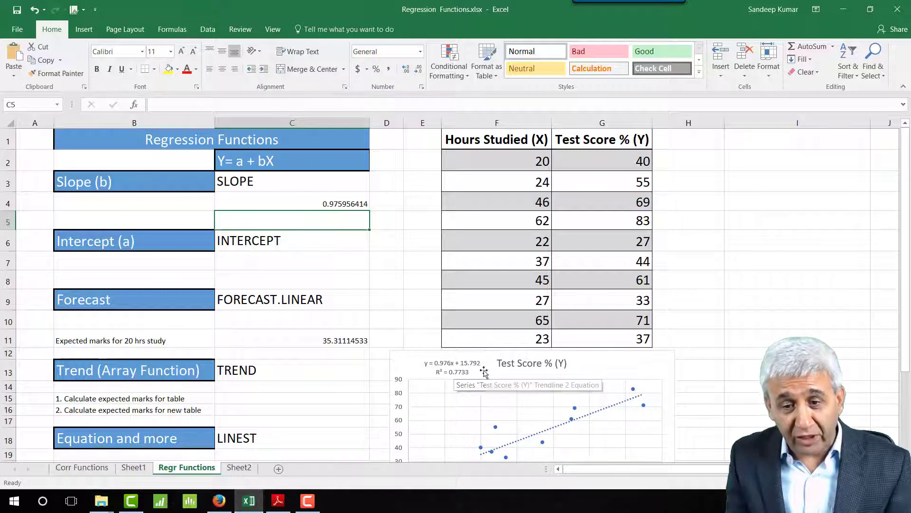
Calculate the intercept in C7 with =INTERCEPT(G2:G11,F2:F11)
click(351, 263)
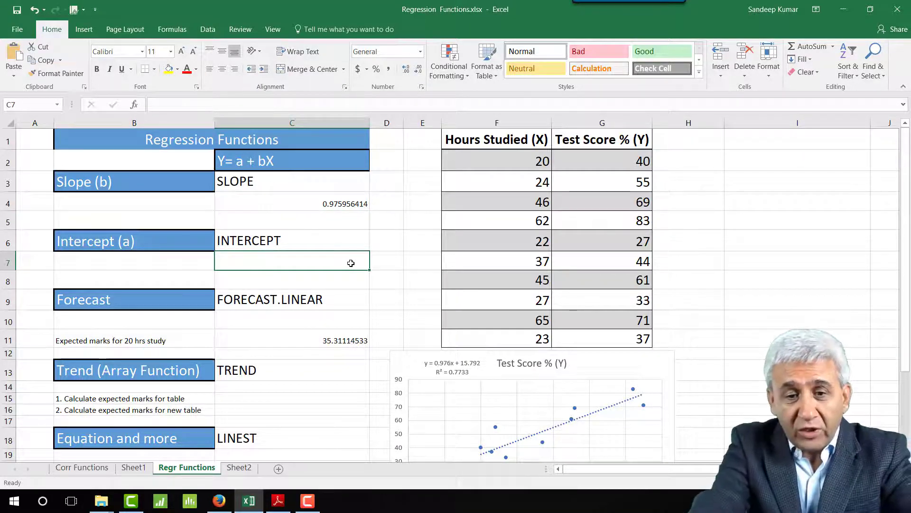
text(=inter)
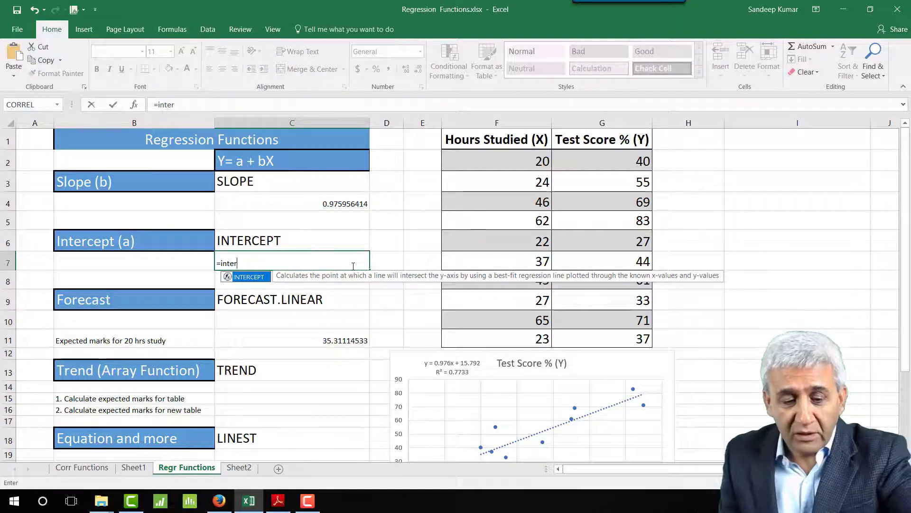
key(Tab)
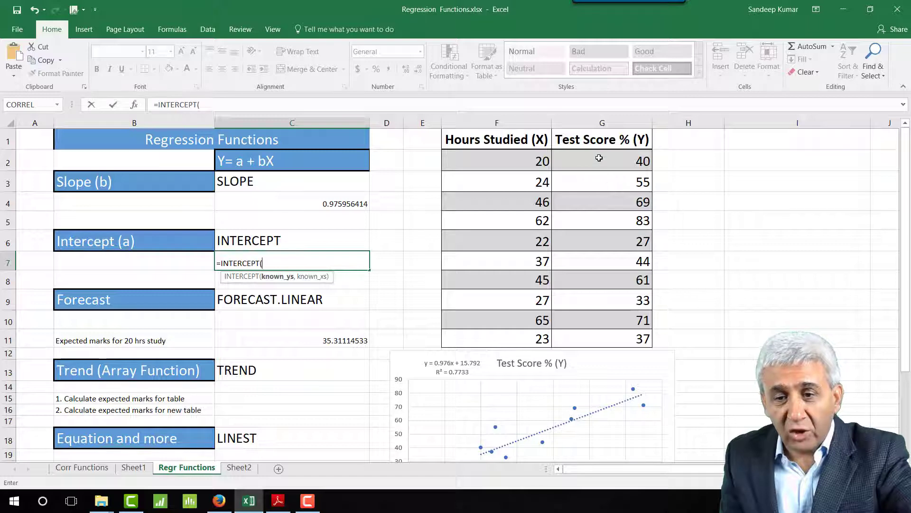
drag(600, 158, 570, 341)
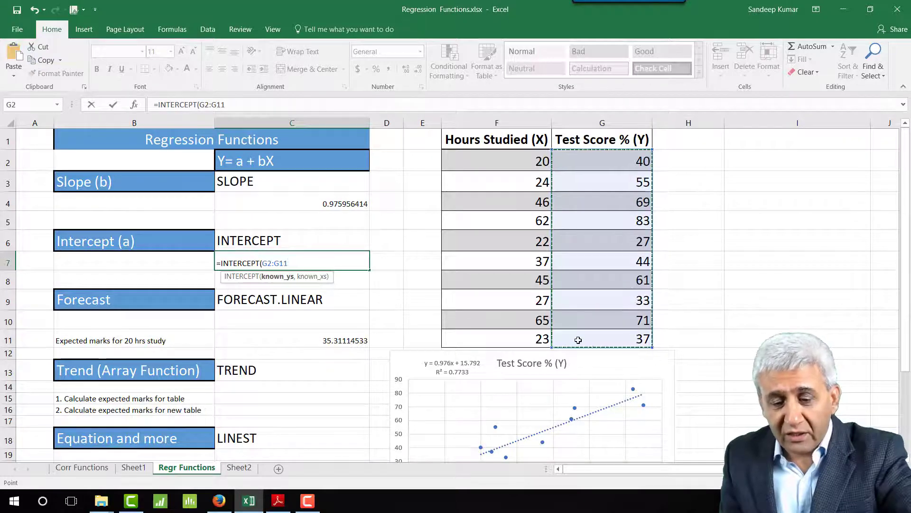
text(,)
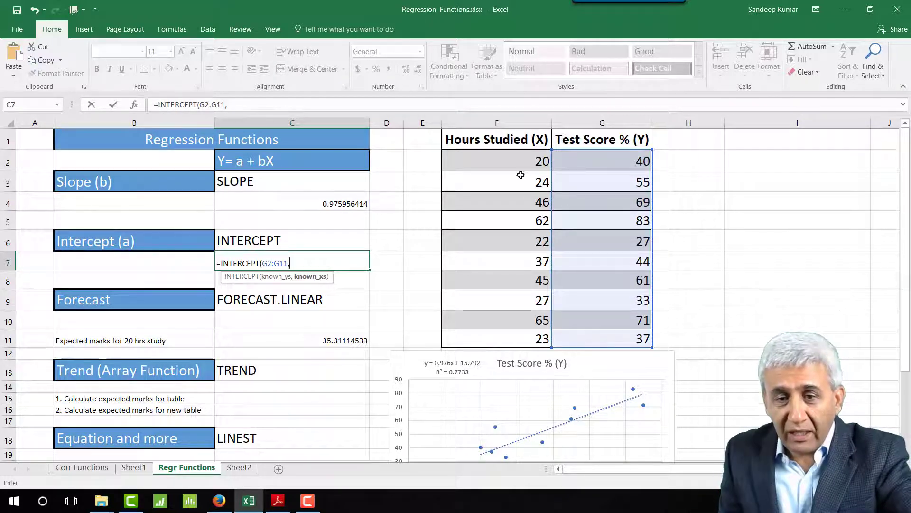
drag(518, 163, 503, 340)
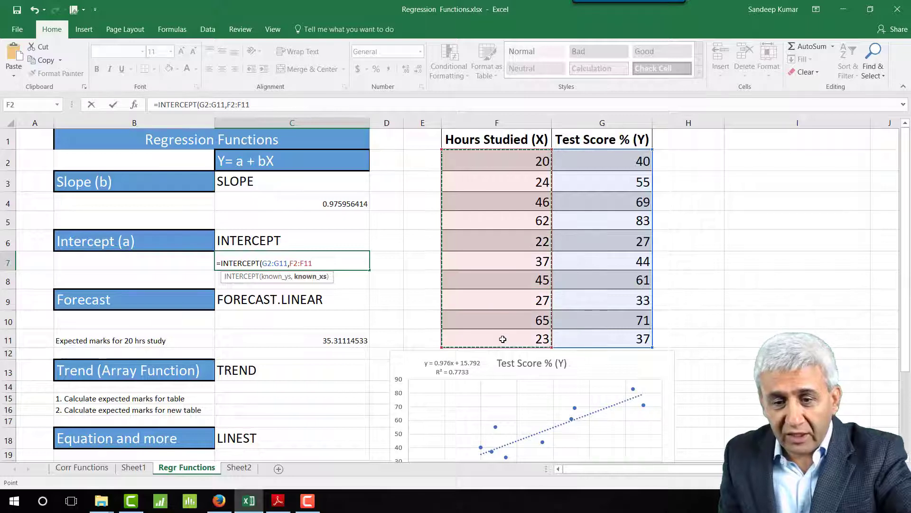
text())
key(Return)
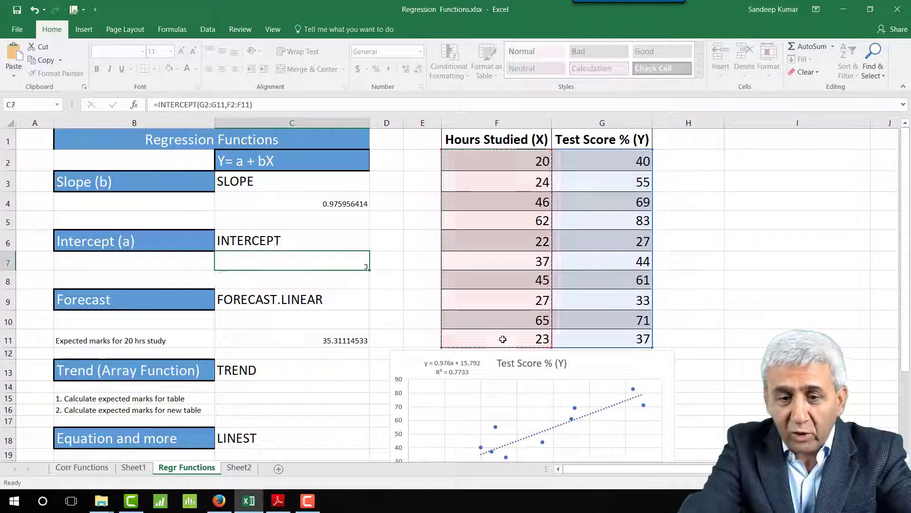